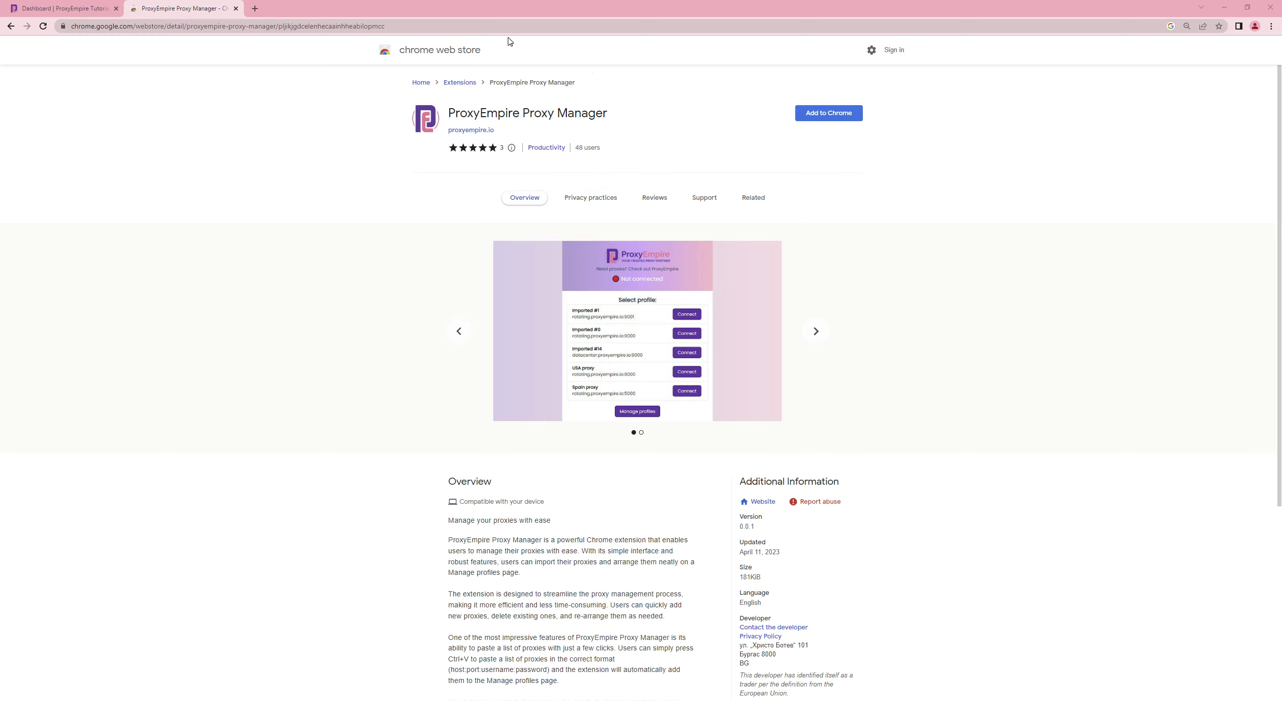
- Add ProxyEmpire Proxy Manager to Chrome and pin it to the toolbar
left_click(830, 114)
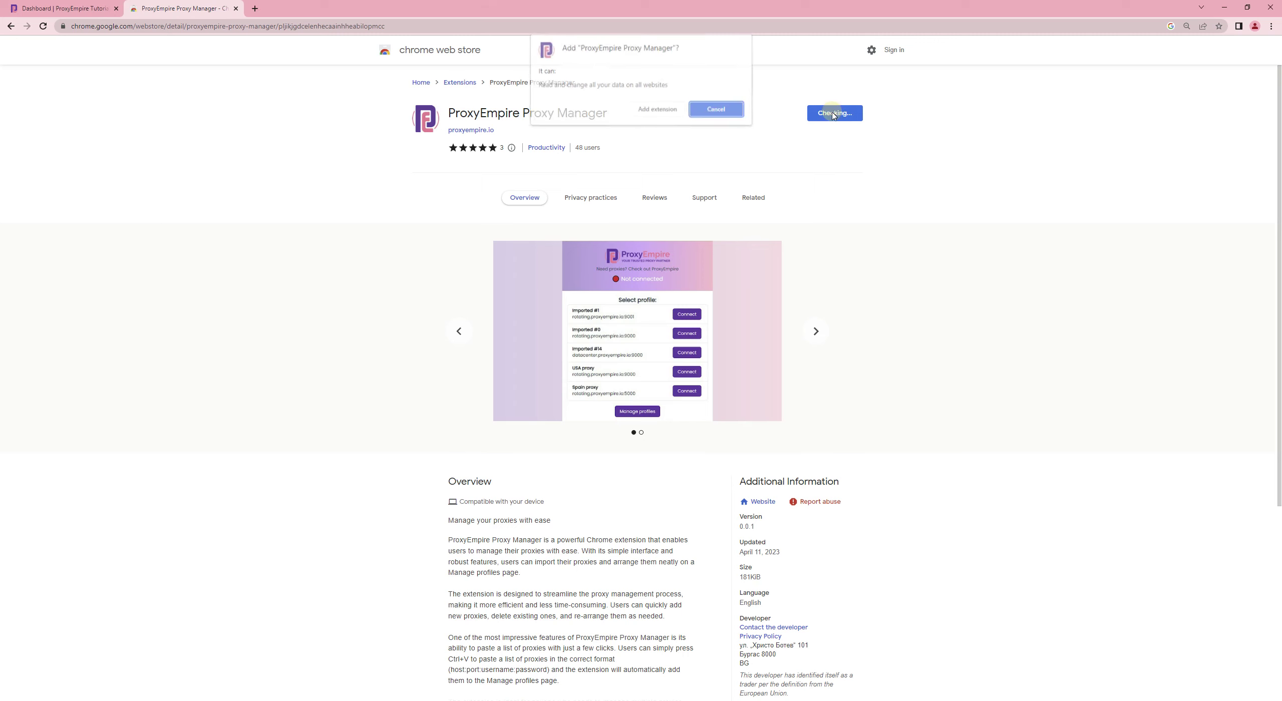
left_click(716, 110)
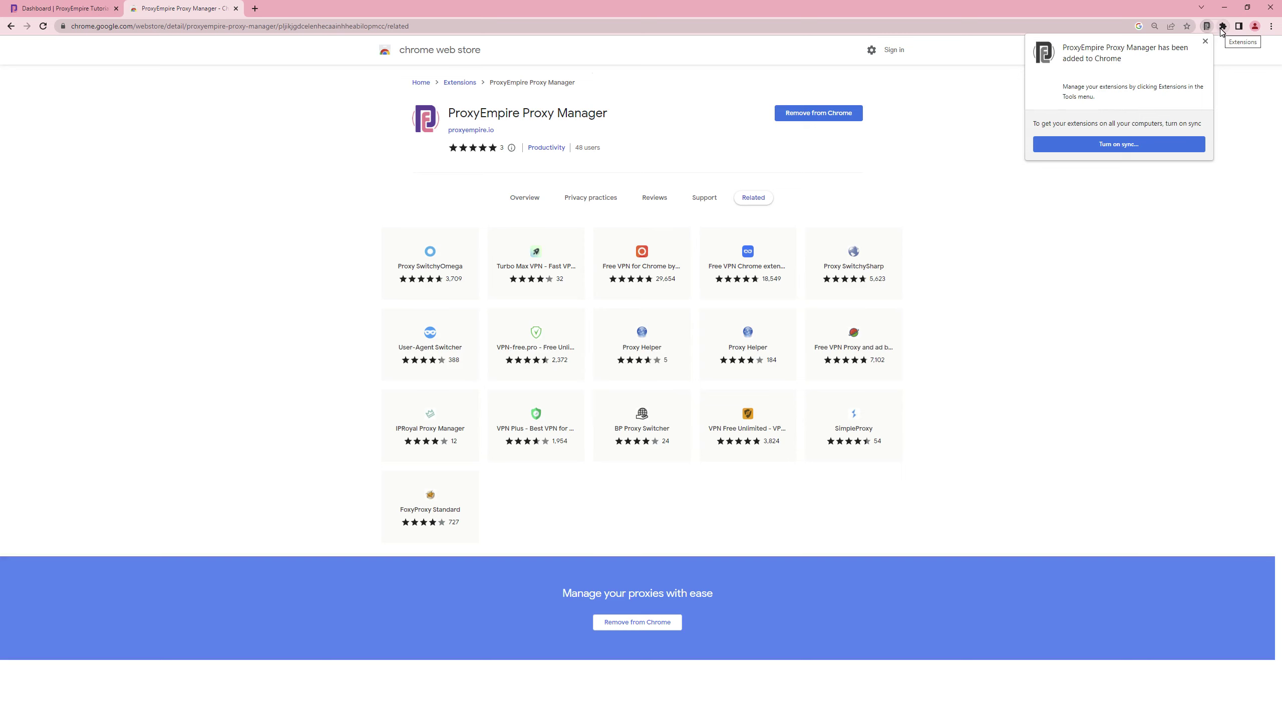
left_click(1222, 27)
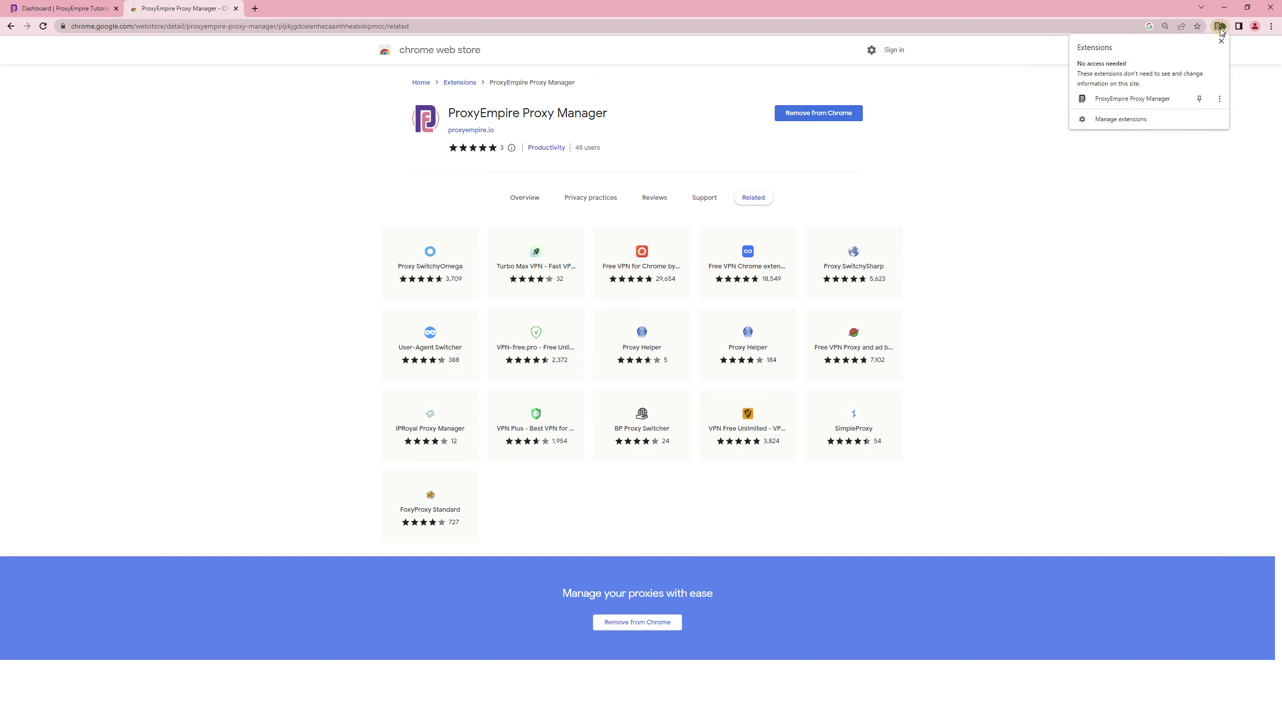
left_click(1198, 104)
- Set the dashboard's Proxy Manager country to United States
left_click(40, 6)
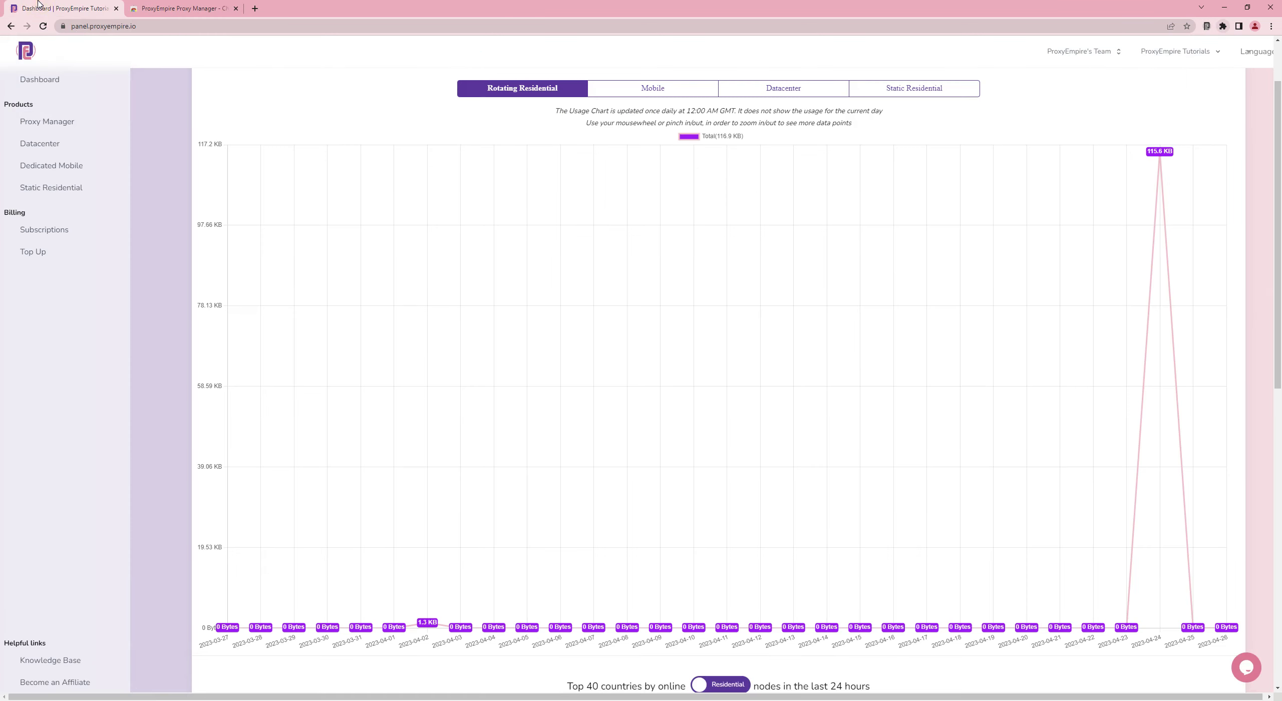
left_click(80, 128)
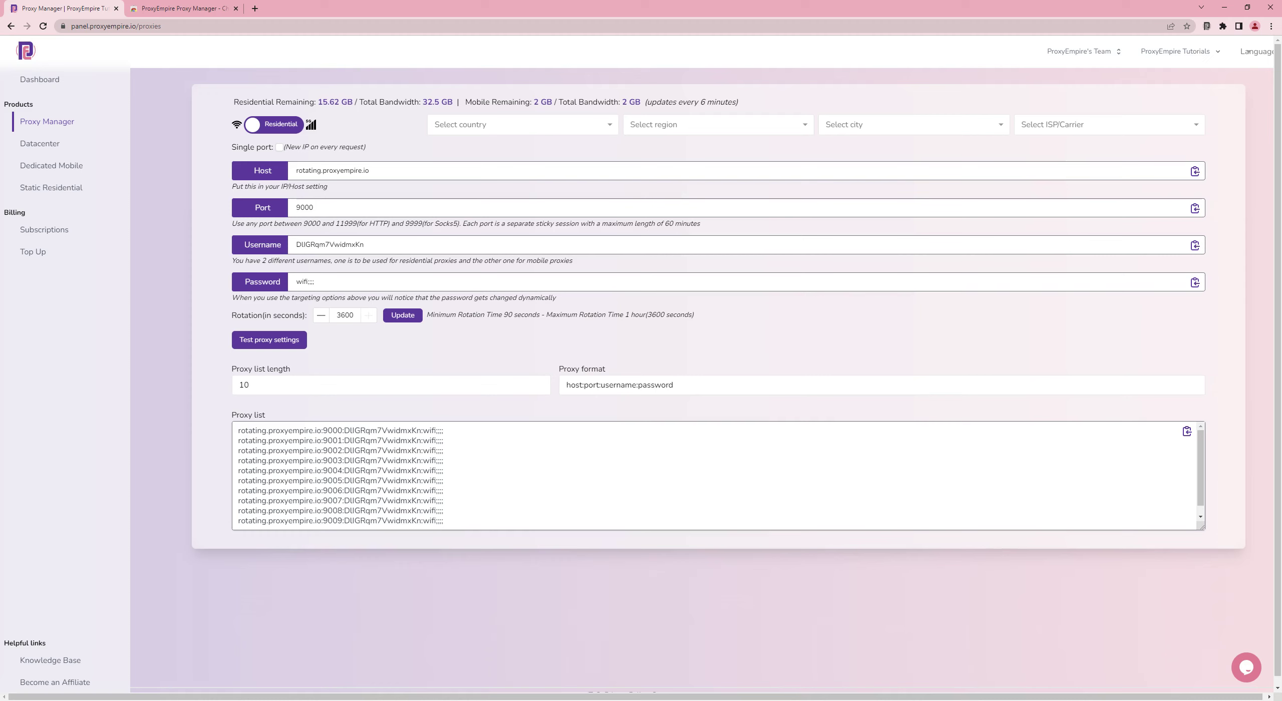
left_click(462, 126)
type("uni")
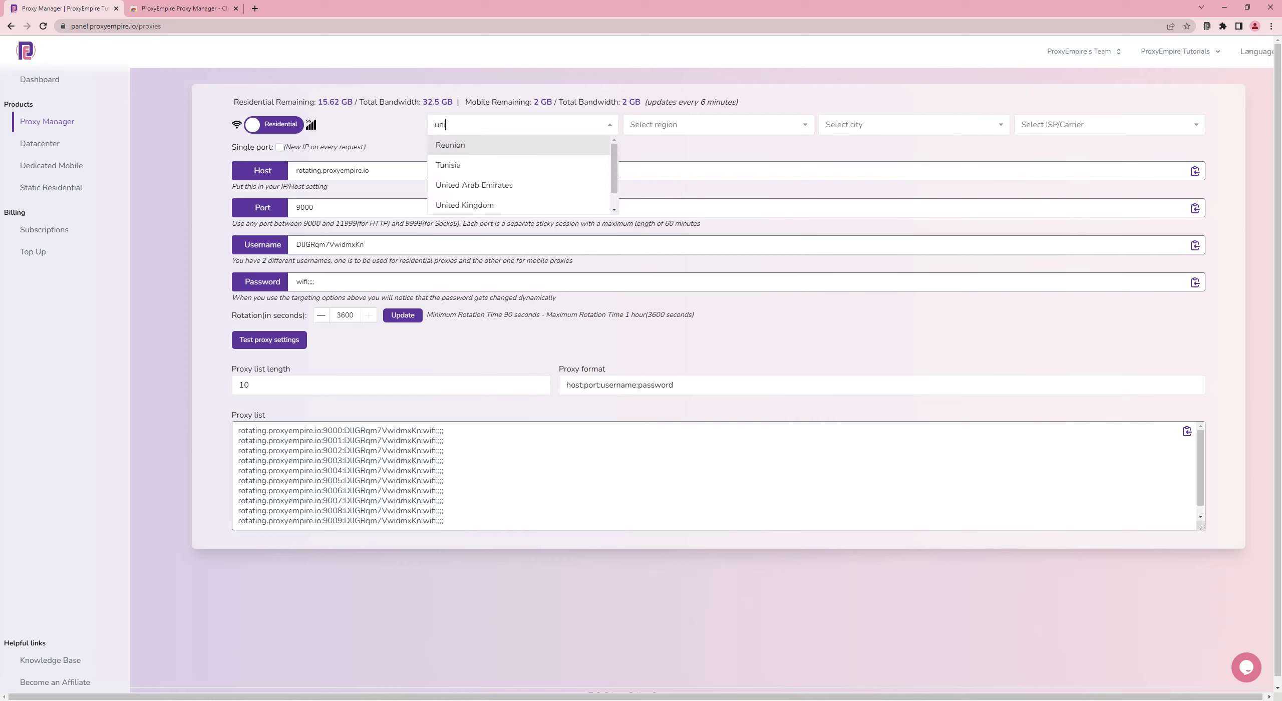
type("te")
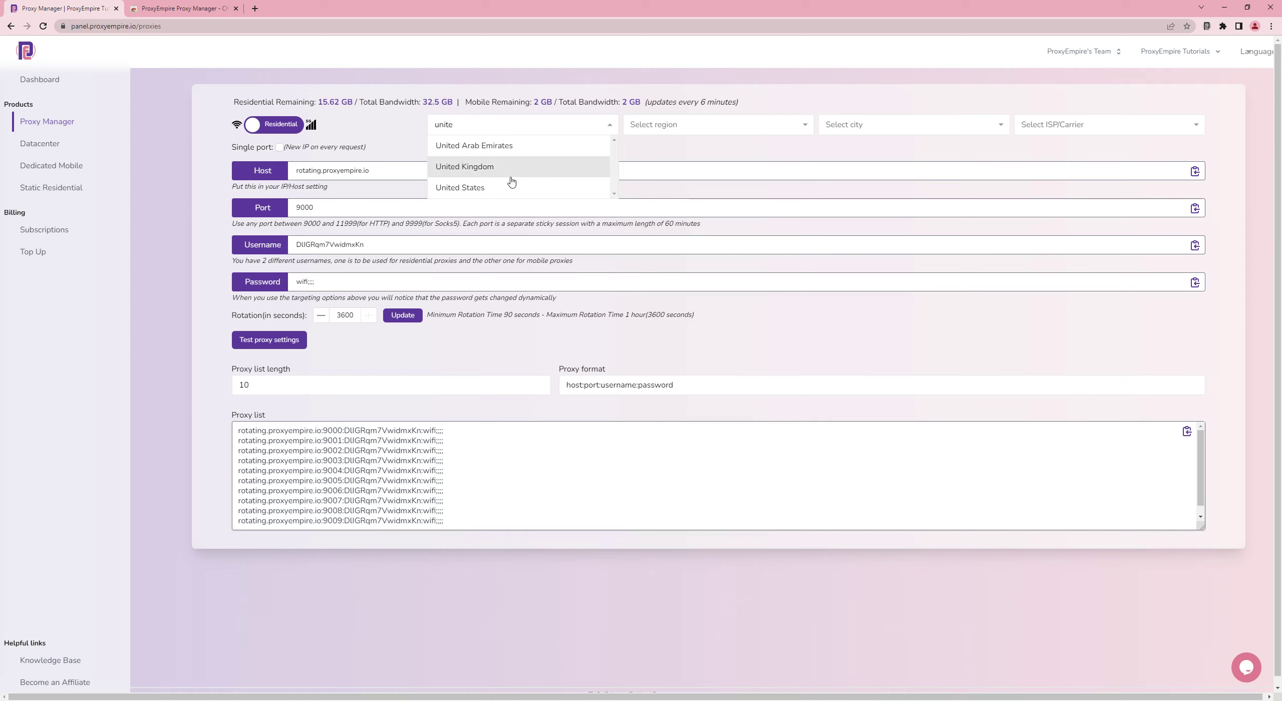
left_click(471, 167)
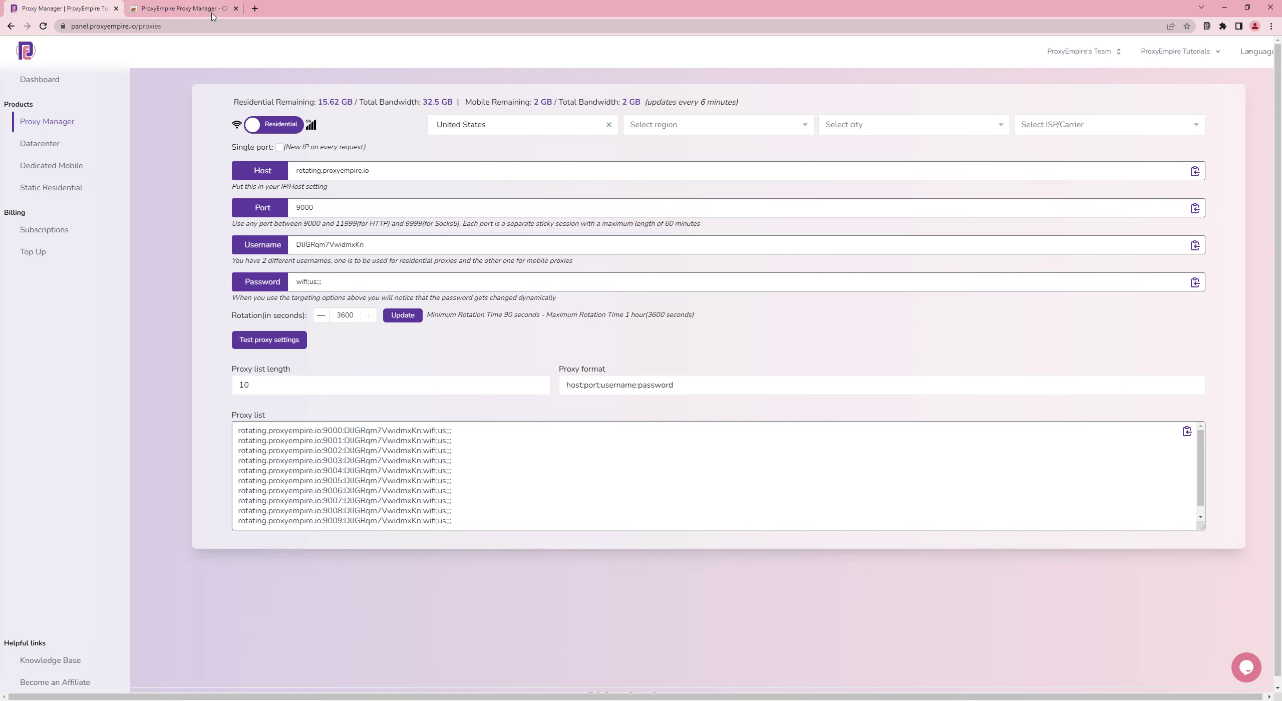
- Copy the first US proxy line and open the empty ProxyEmpire profile manager
triple_click(240, 432)
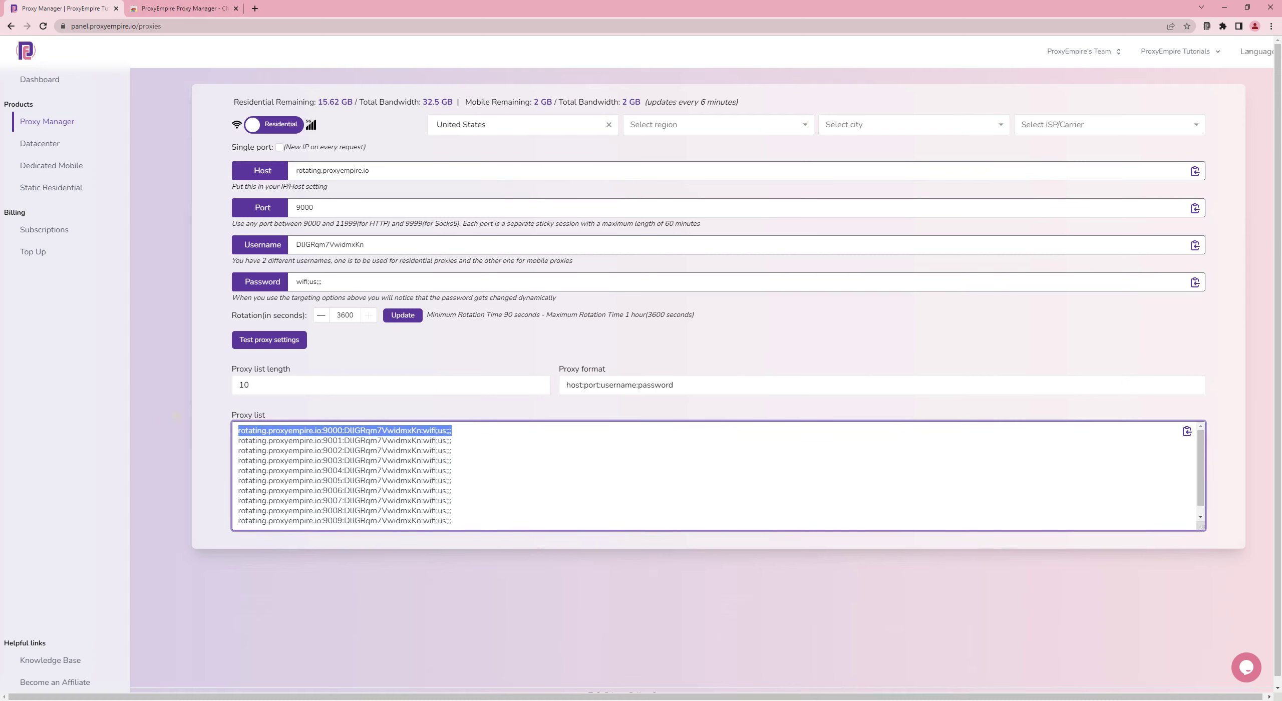
right_click(345, 431)
left_click(370, 454)
left_click(1208, 26)
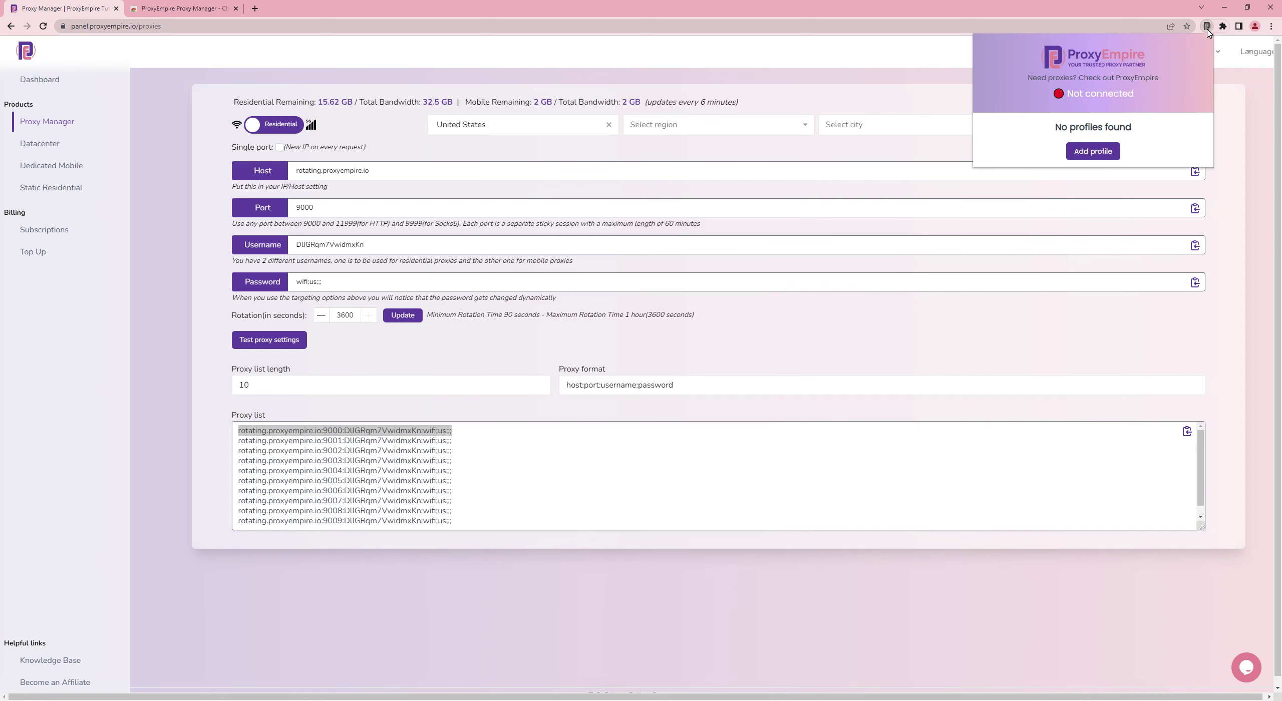
- Paste the copied proxy as profile Imported #1 and add an empty second profile row
left_click(1093, 152)
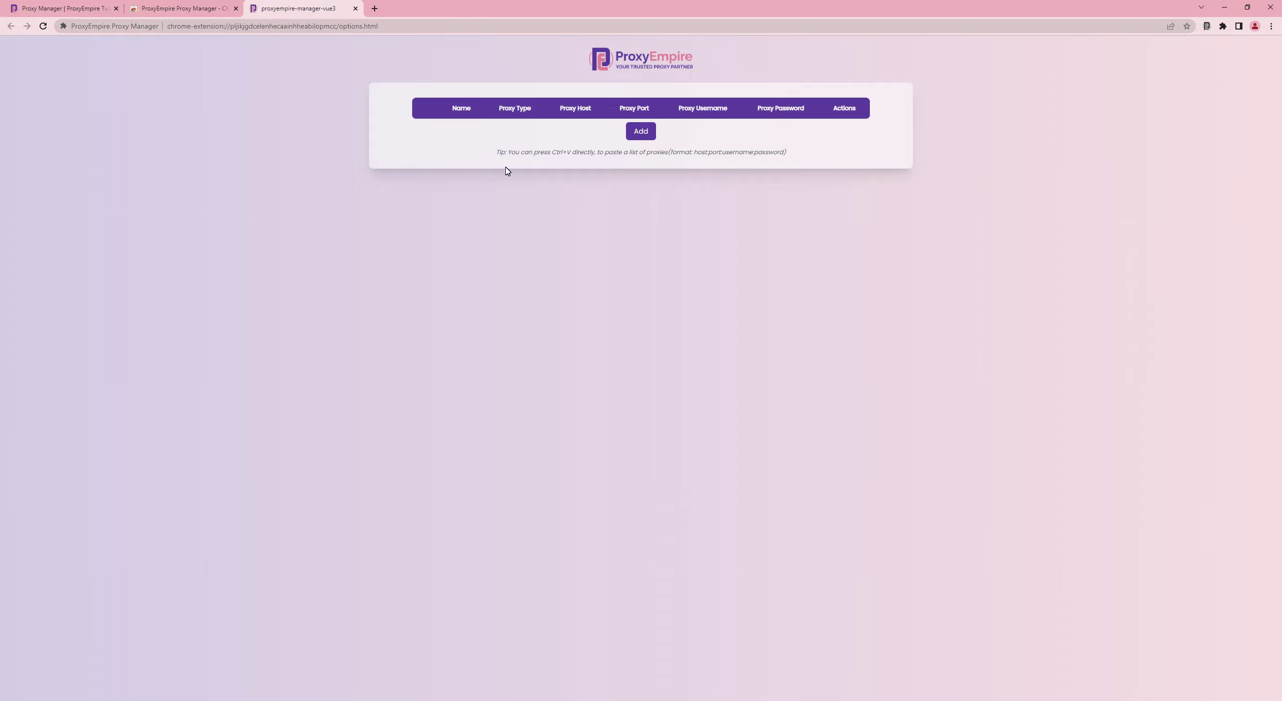
key("ctrl+v")
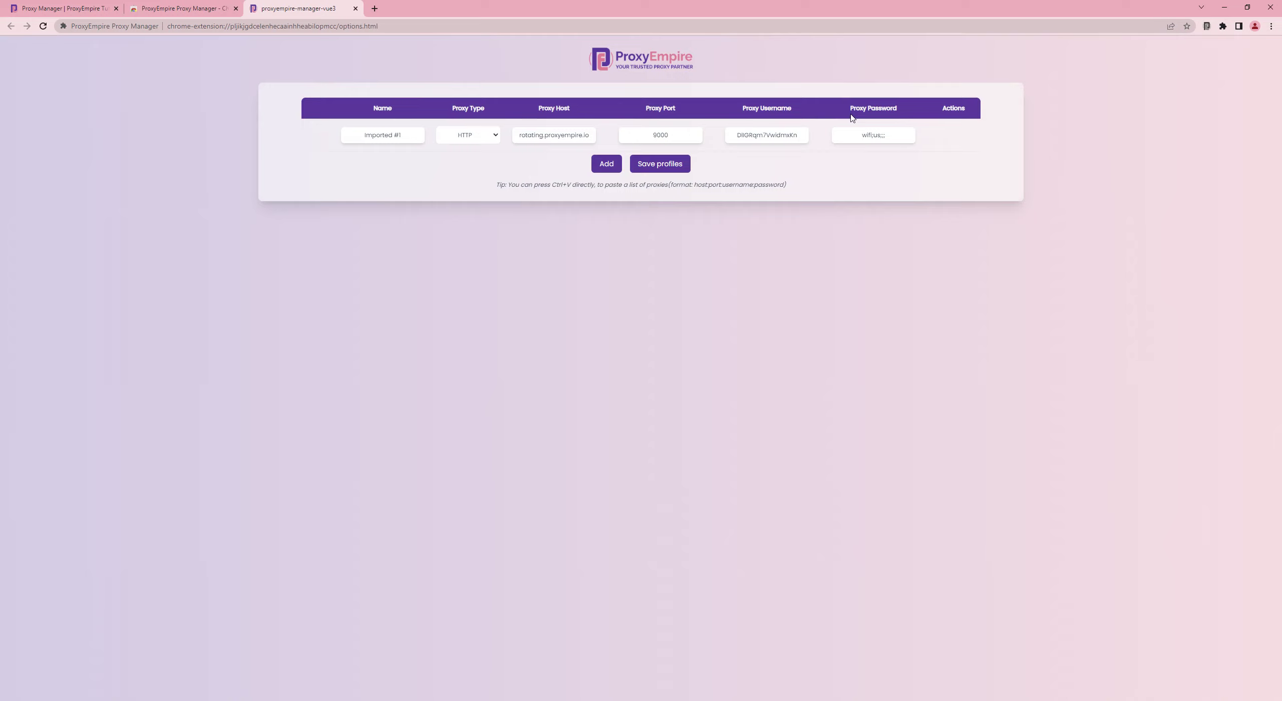
left_click(607, 163)
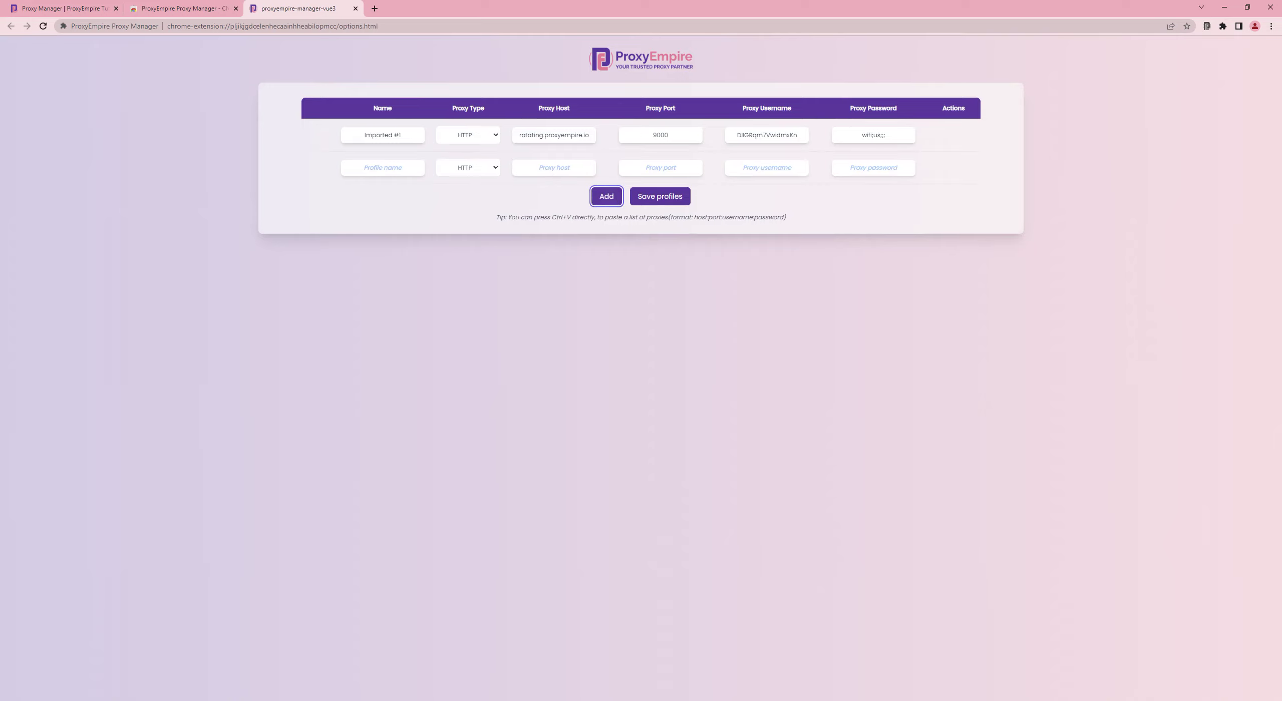
left_click(577, 167)
left_click(658, 167)
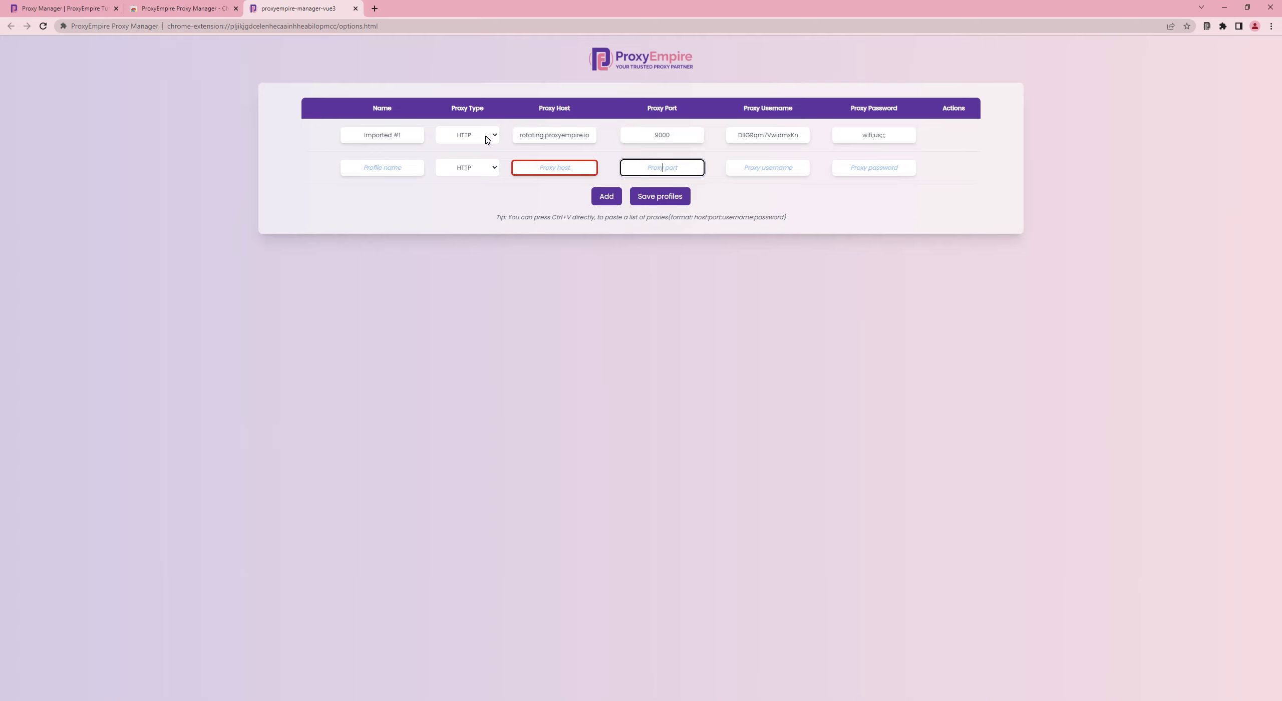
- Switch the second row's type to Socks5 and back to HTTP, then select the Imported #1 name
left_click(490, 167)
left_click(467, 192)
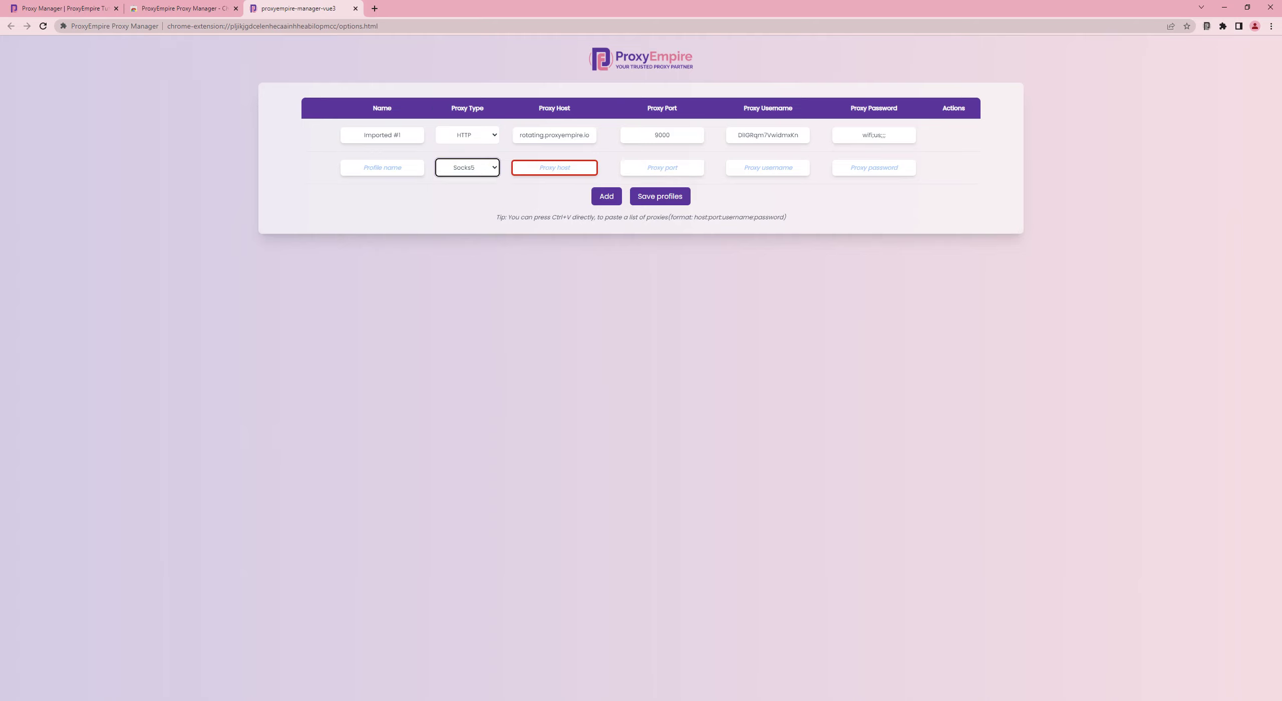
key("Tab")
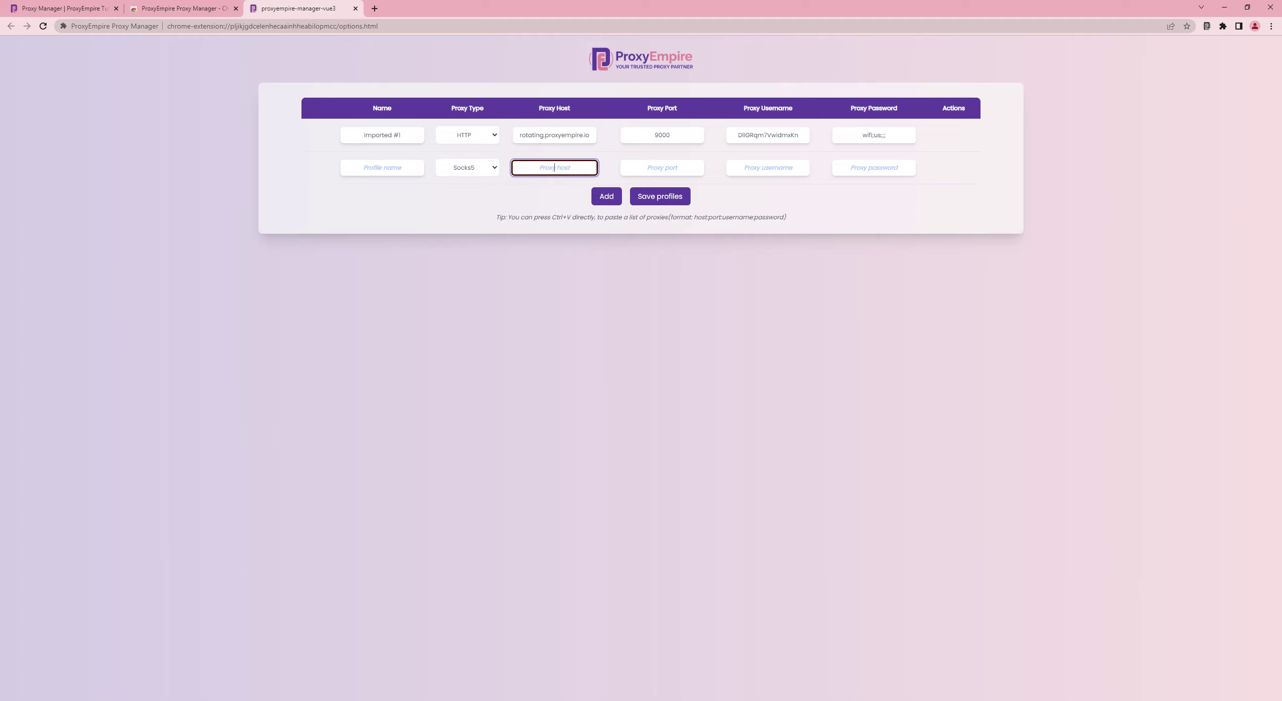
left_click(462, 169)
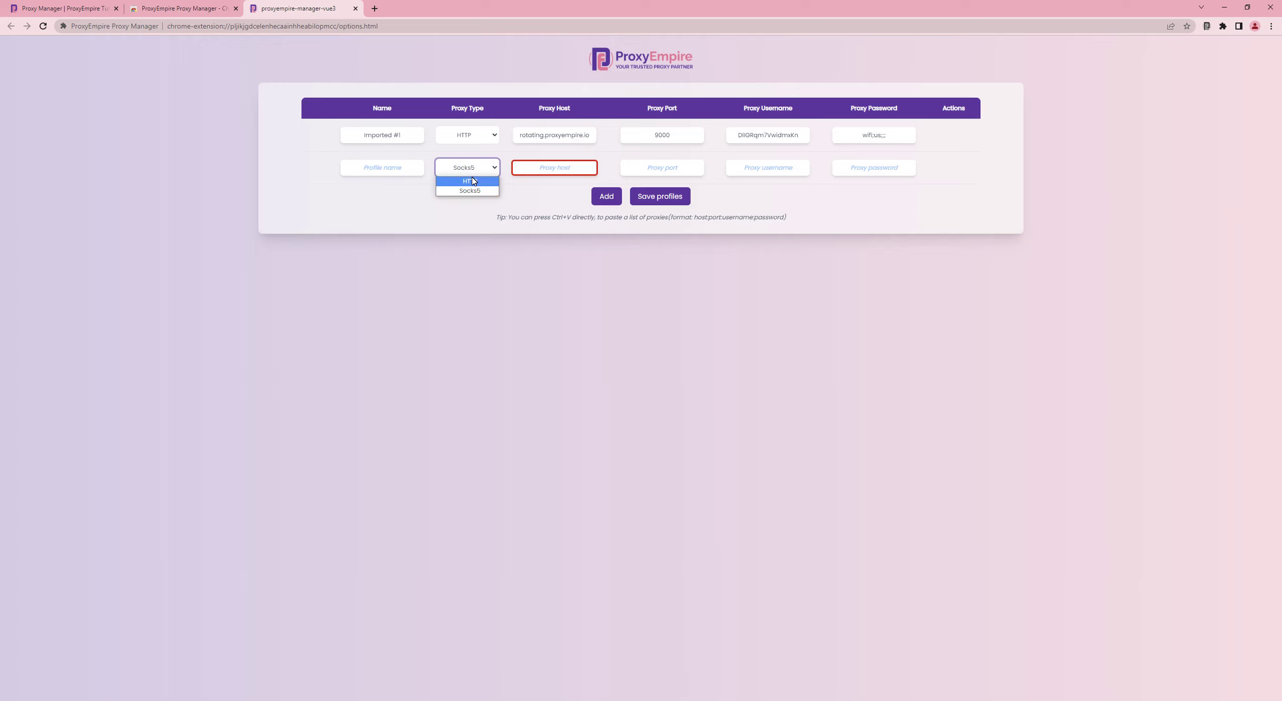
left_click(473, 180)
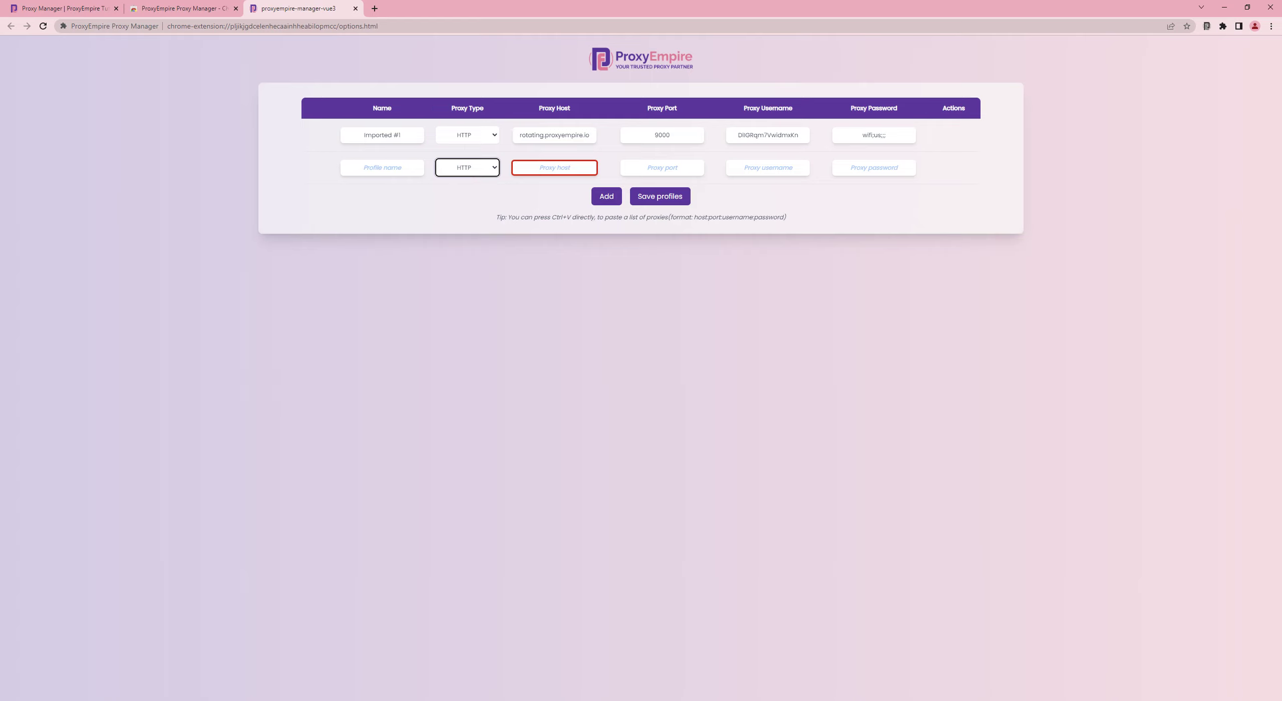
double_click(382, 135)
type("USA #")
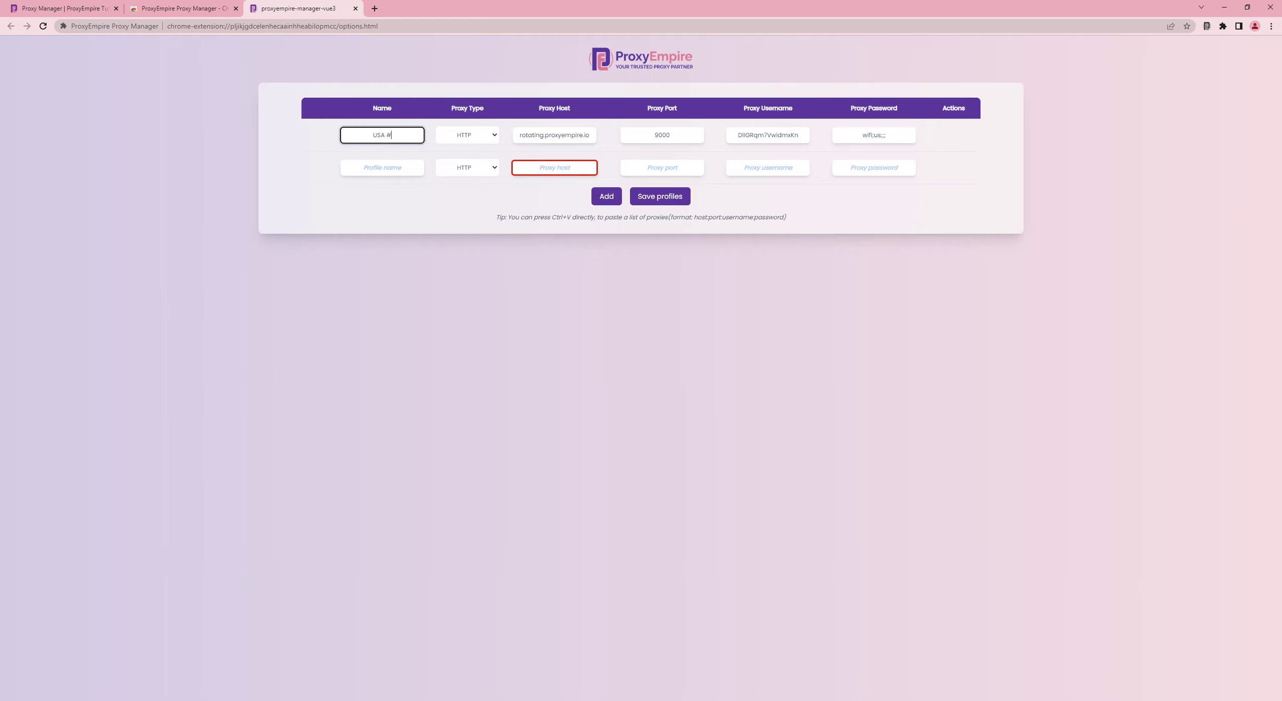
type("1")
- Save the profiles, connect through USA #1, and load whoer.net in a new tab
left_click(659, 197)
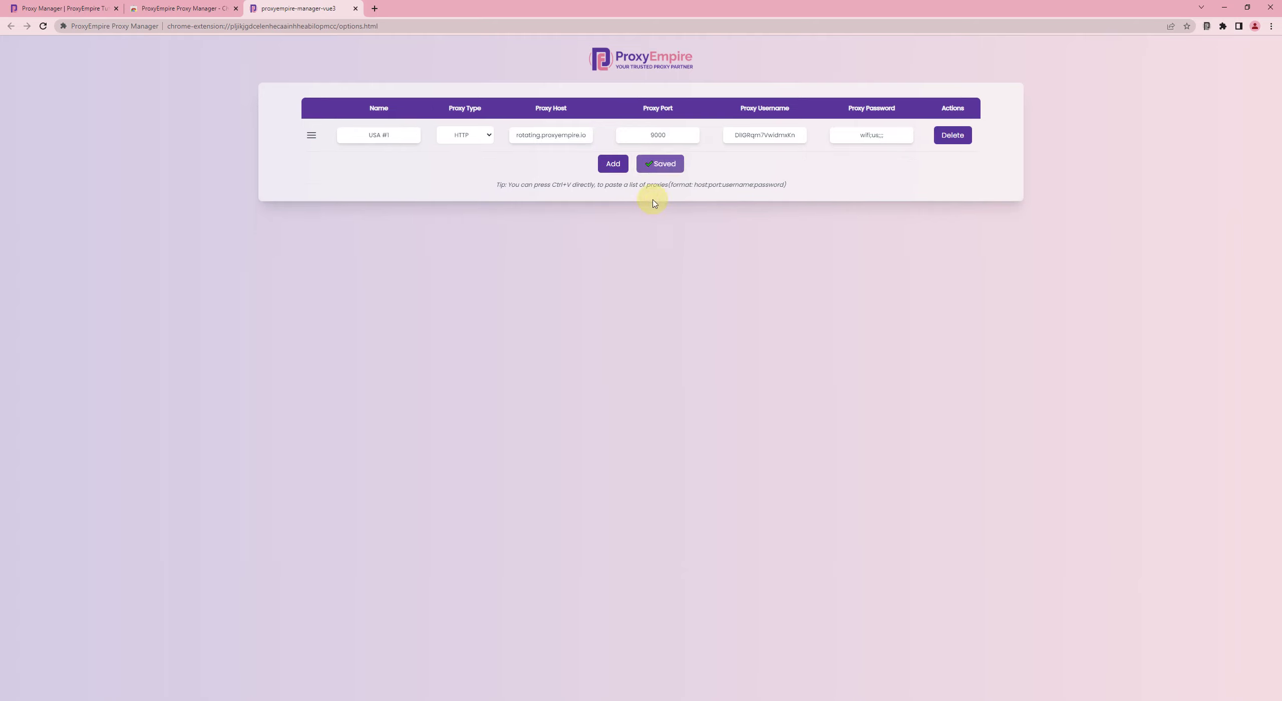
left_click(1205, 26)
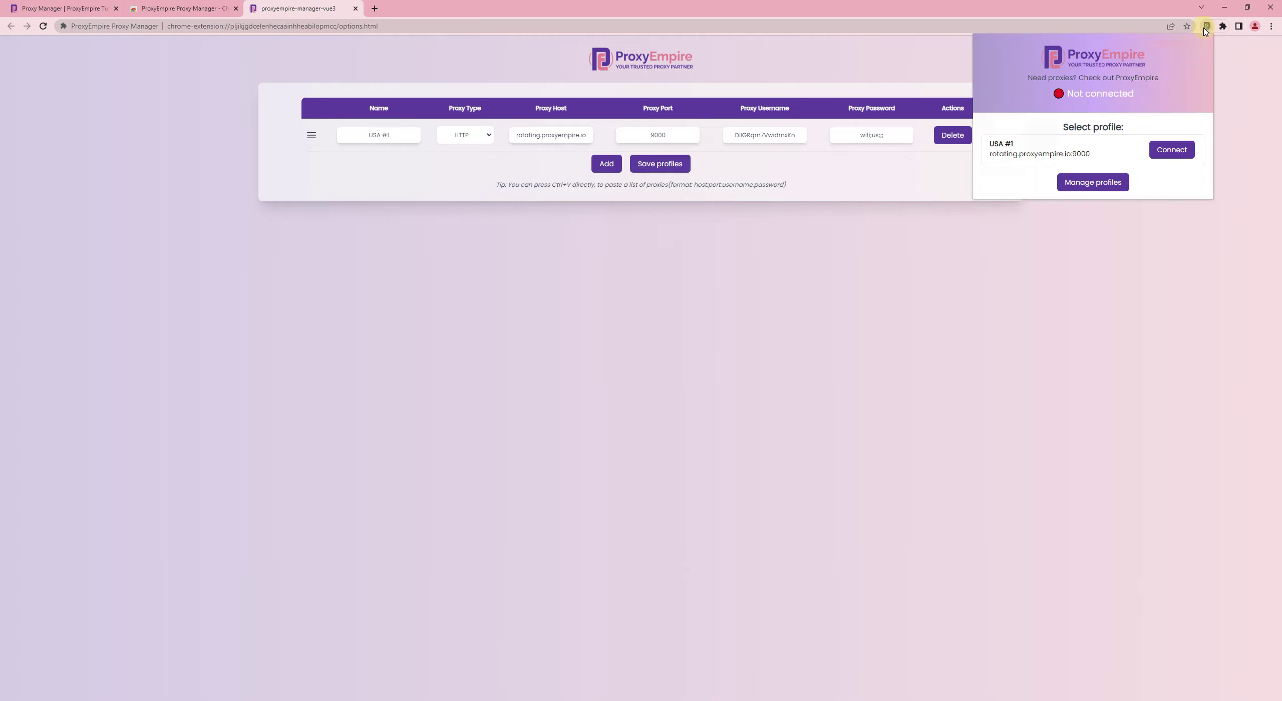
left_click(1171, 150)
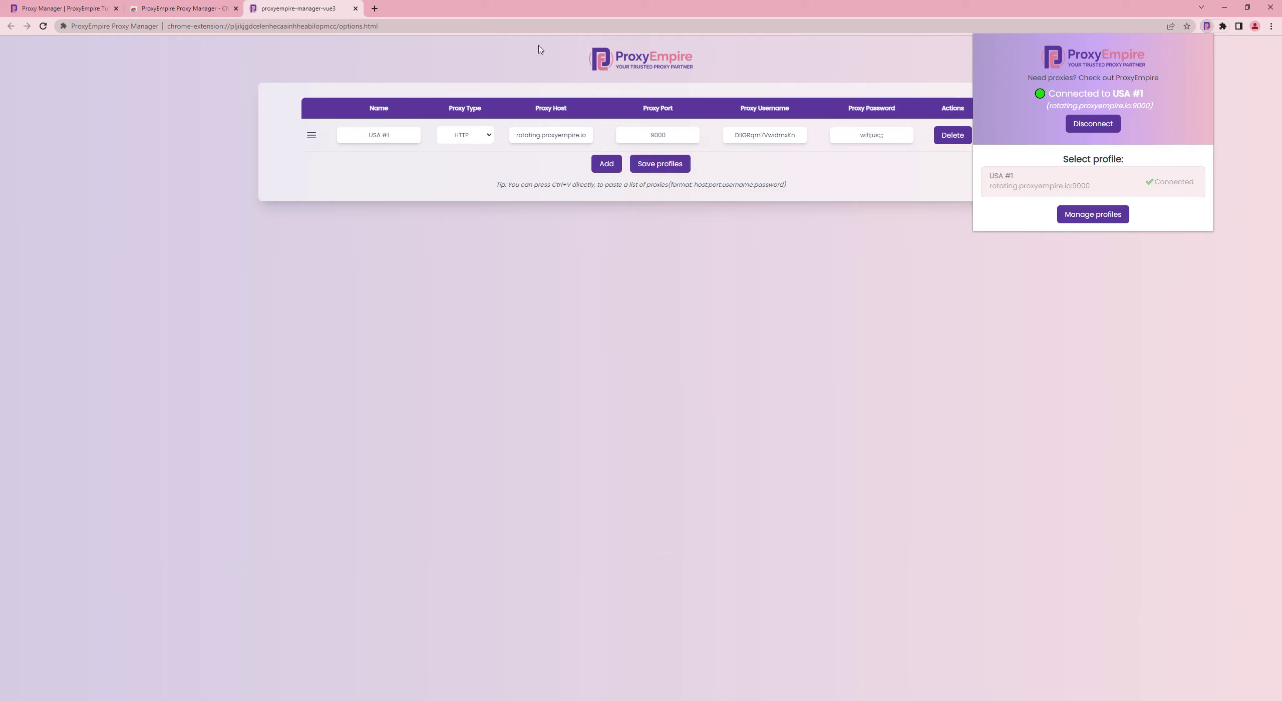
left_click(373, 8)
type("whoer.net")
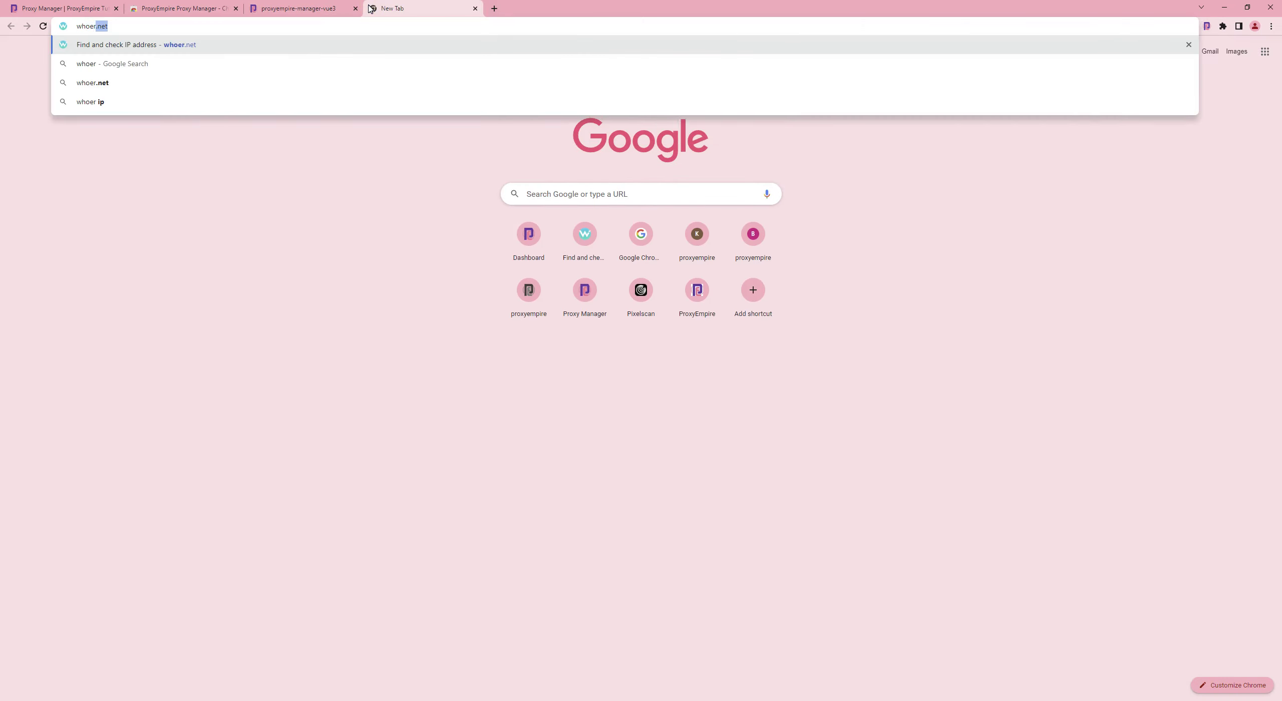
key("Return")
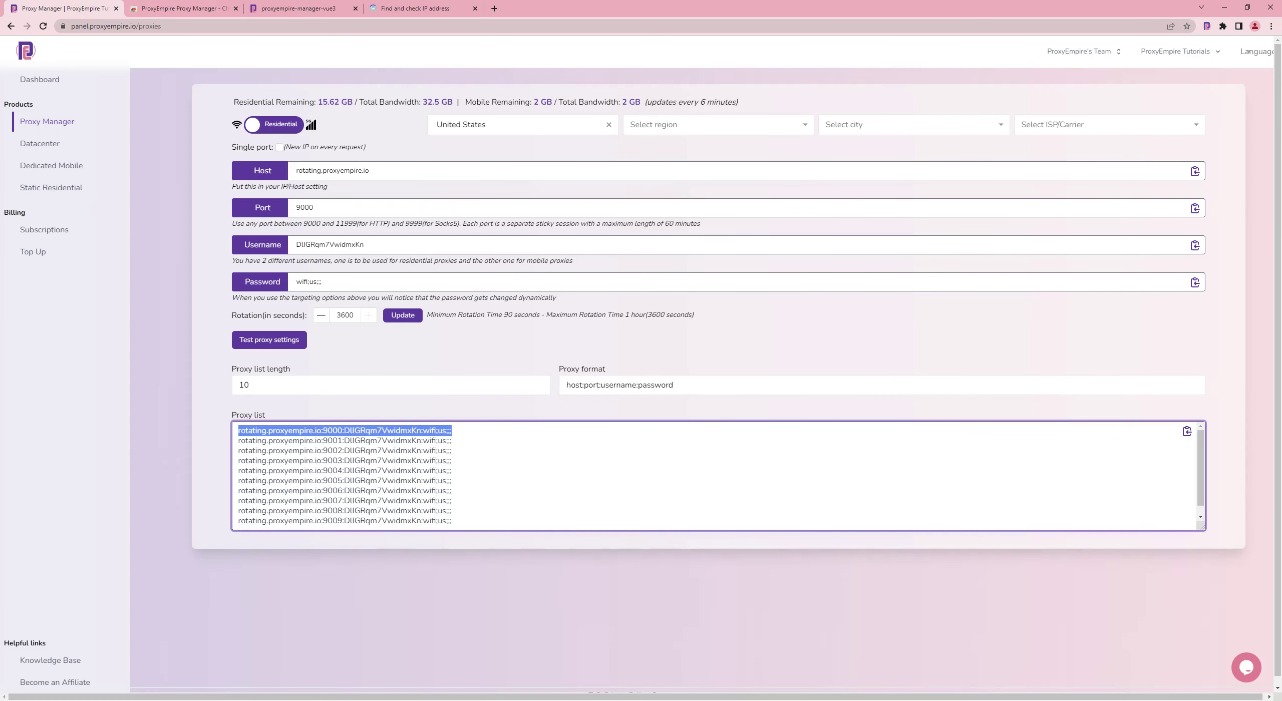
- Paste the dashboard's ten proxies (ports 9000–9009) into the options page as new profiles
left_click(481, 443)
key("ctrl+a")
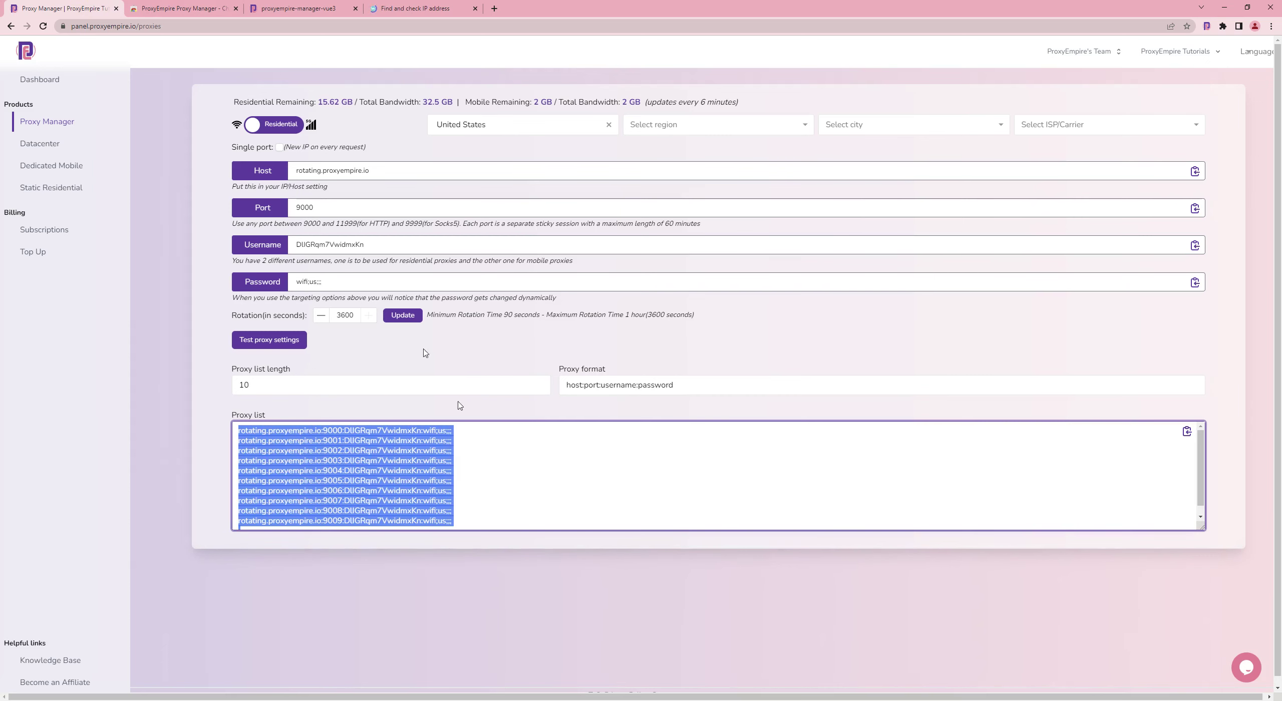
left_click(290, 8)
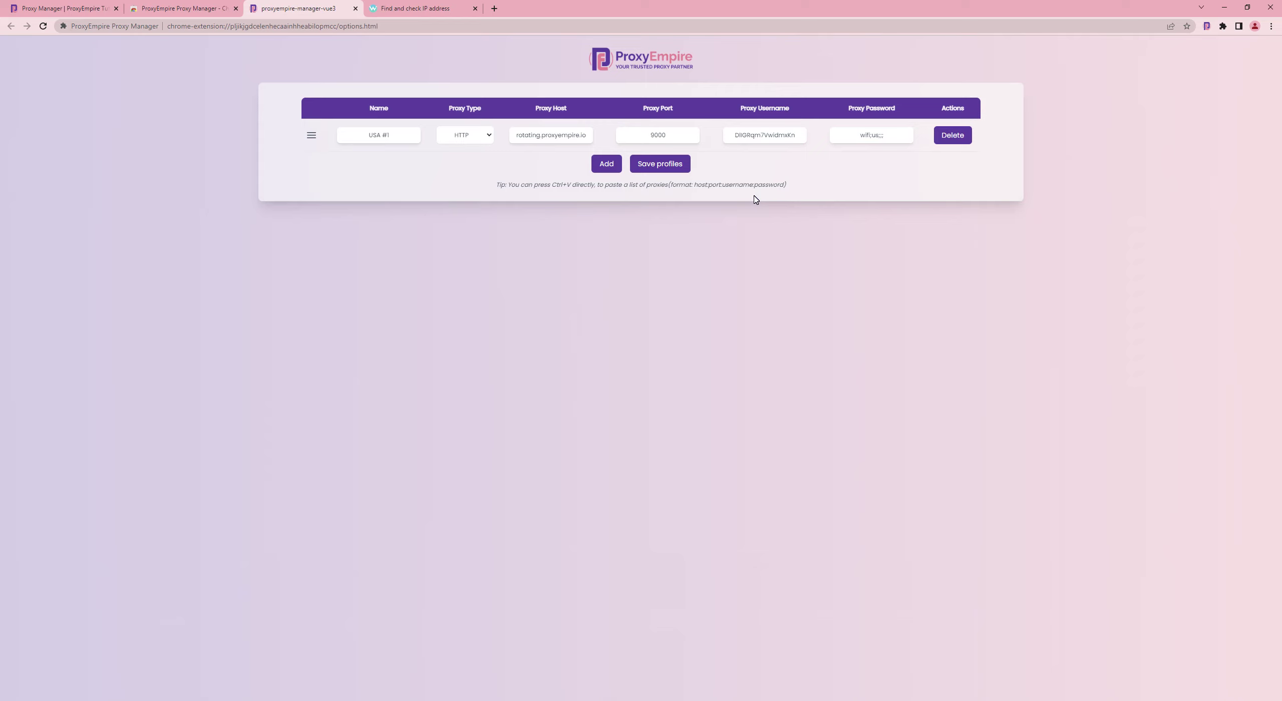
key("ctrl+v")
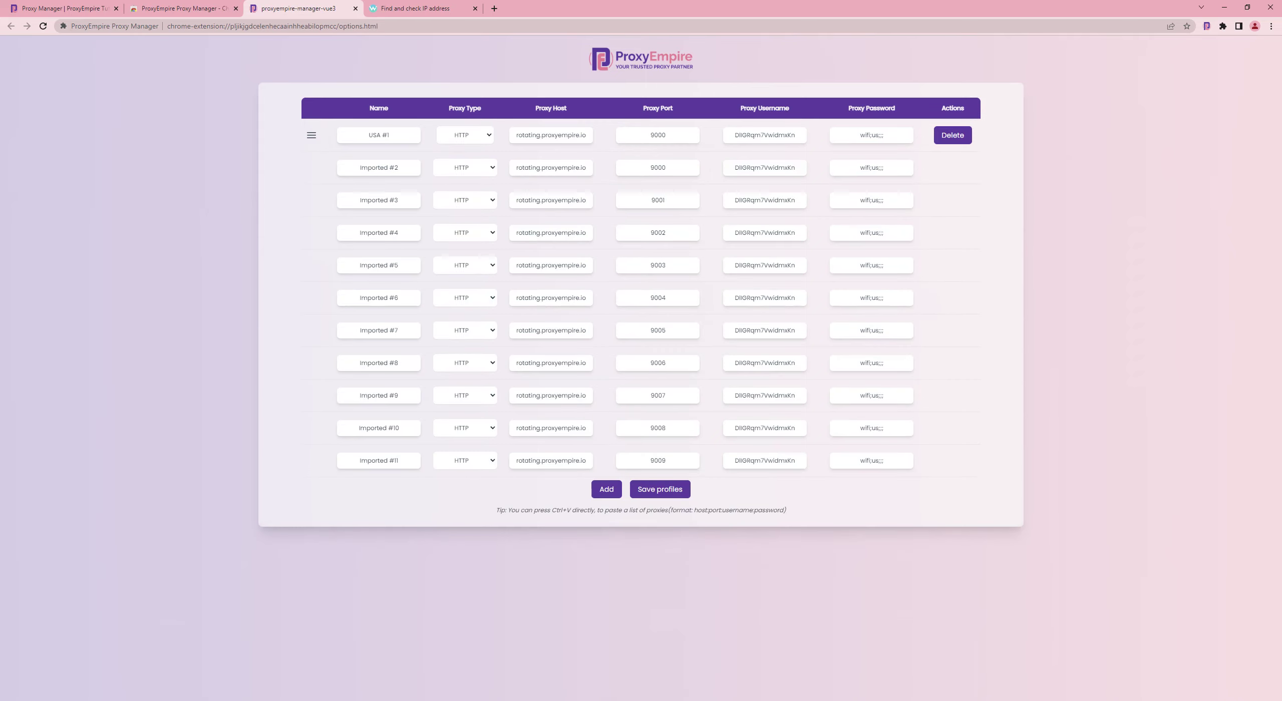
- Save the profiles and move Imported #2 and Imported #3 above USA #1
left_click(662, 489)
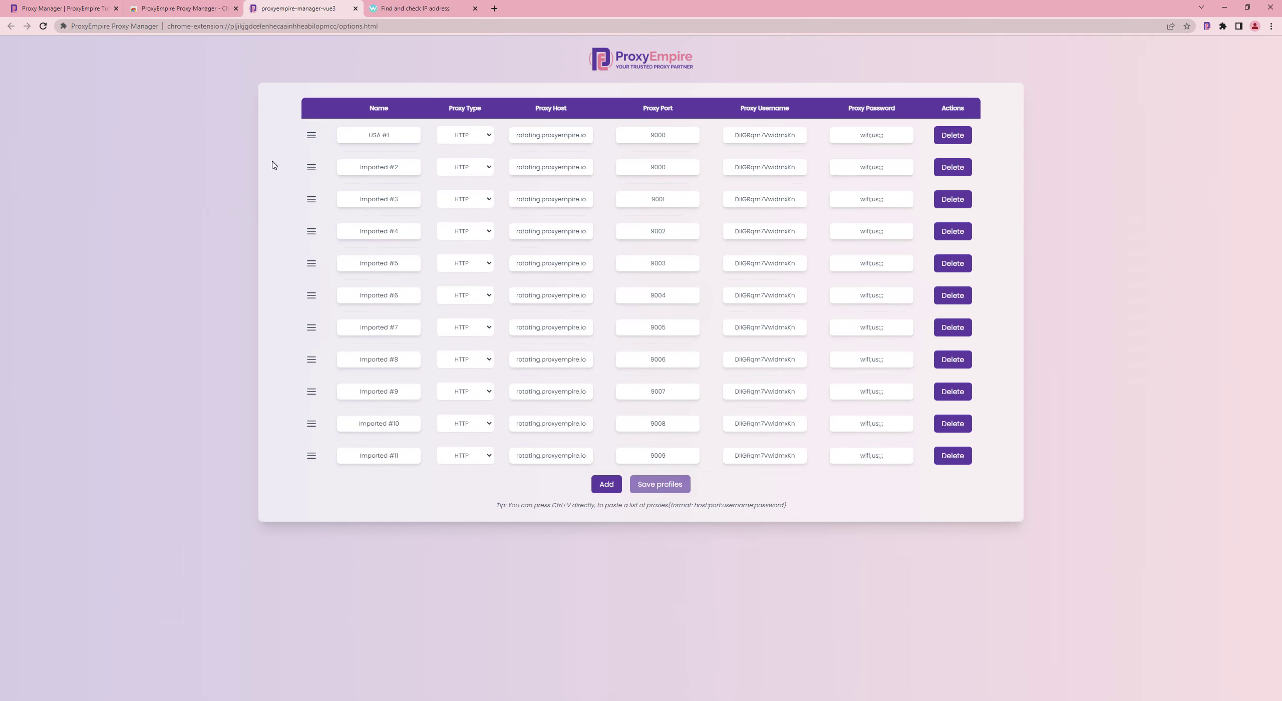
left_click_drag(311, 168, 311, 134)
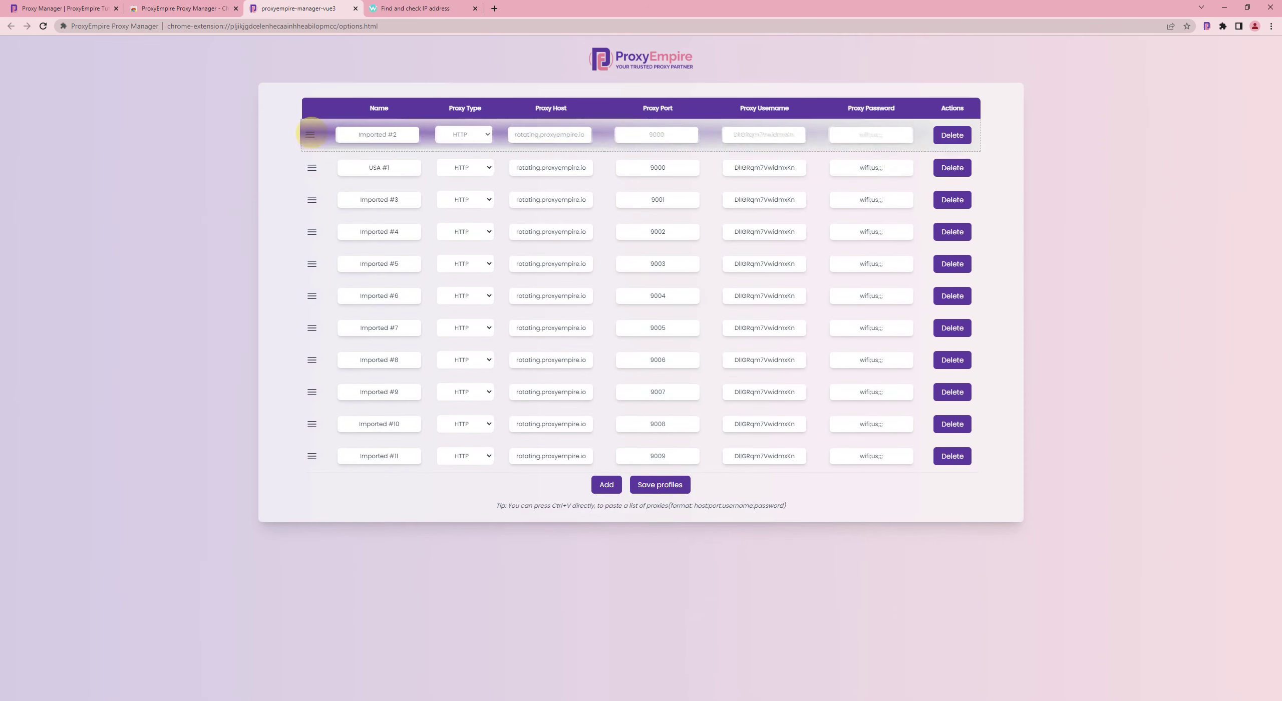
left_click_drag(311, 199, 312, 166)
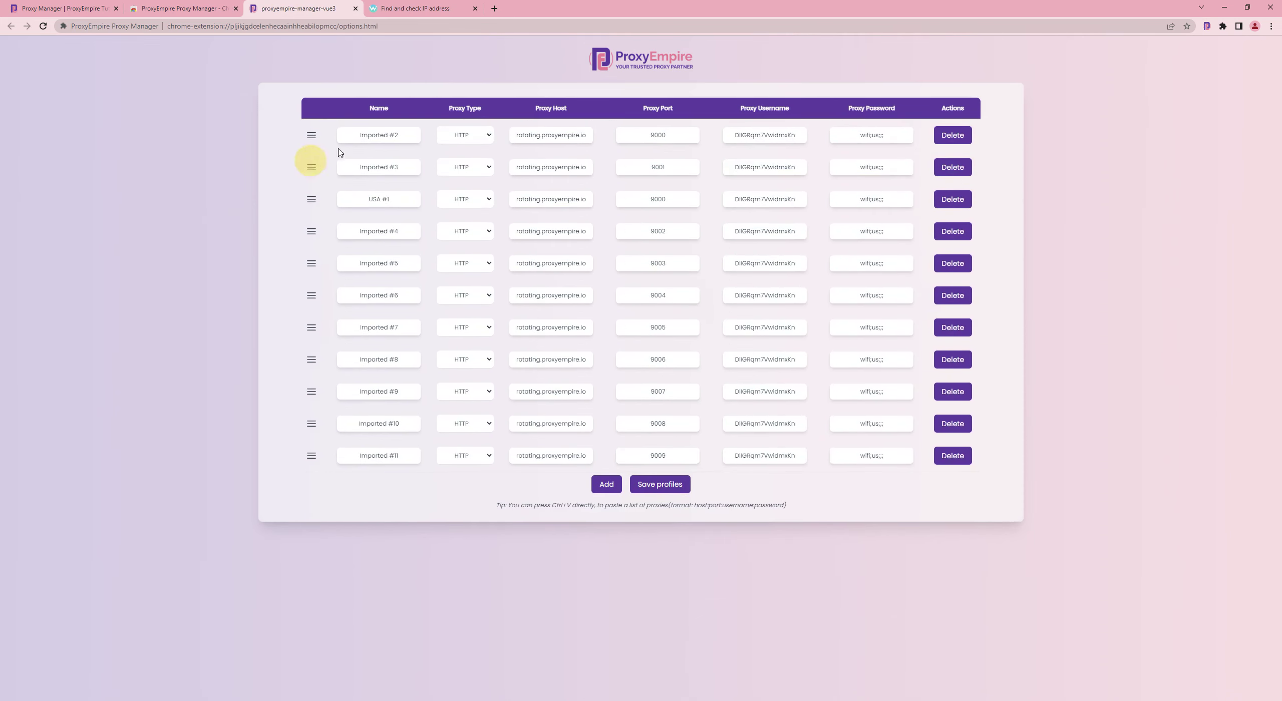
- Review all profiles in the picker, then return to whoer.net showing a US IP
left_click(1207, 27)
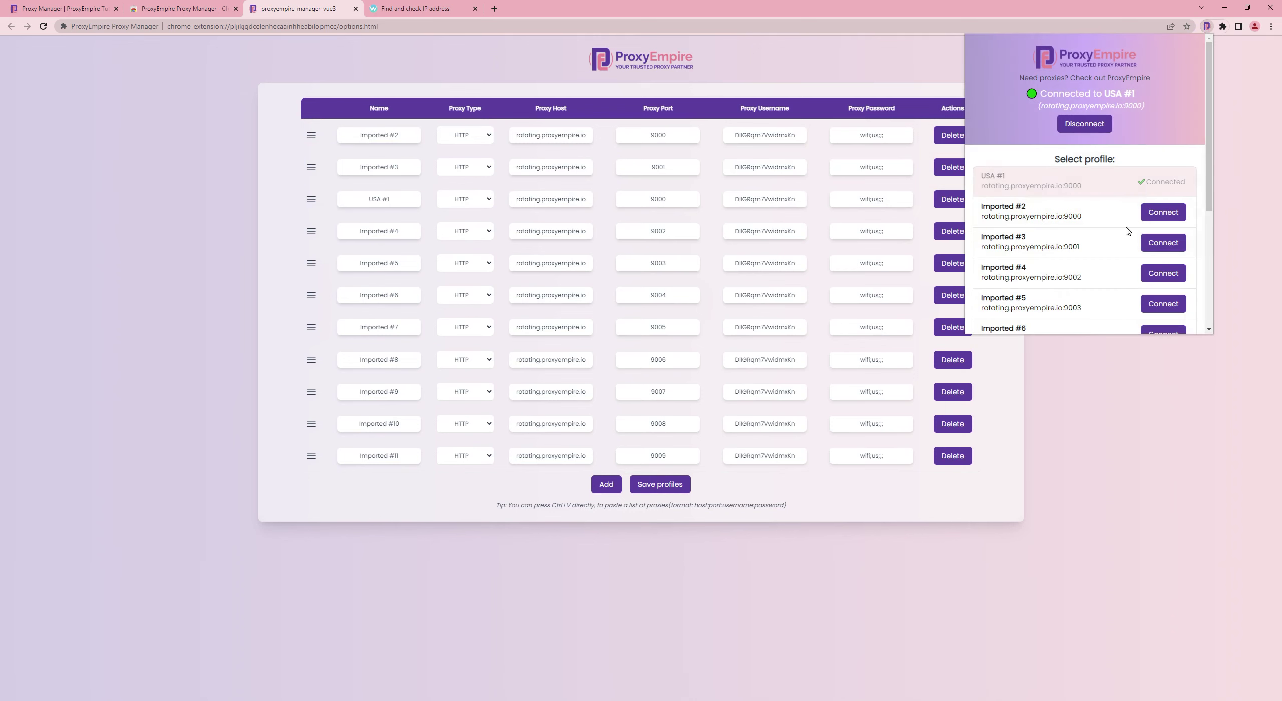
left_click(421, 8)
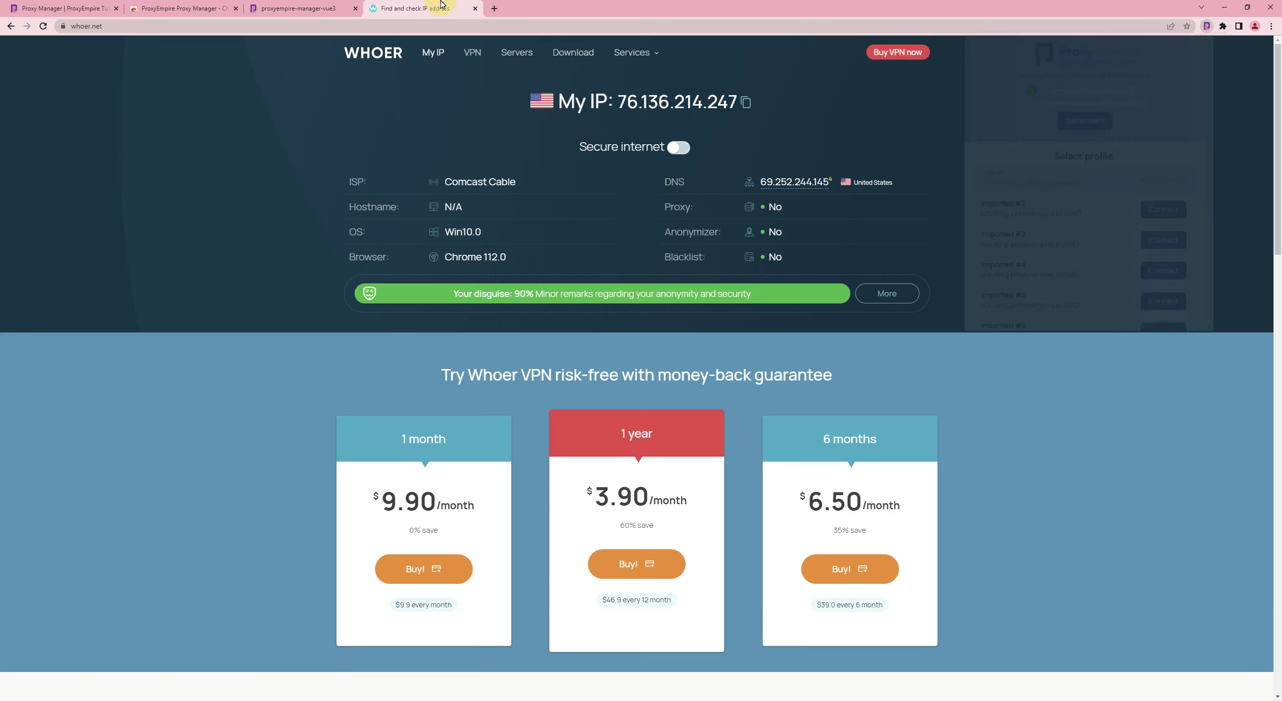